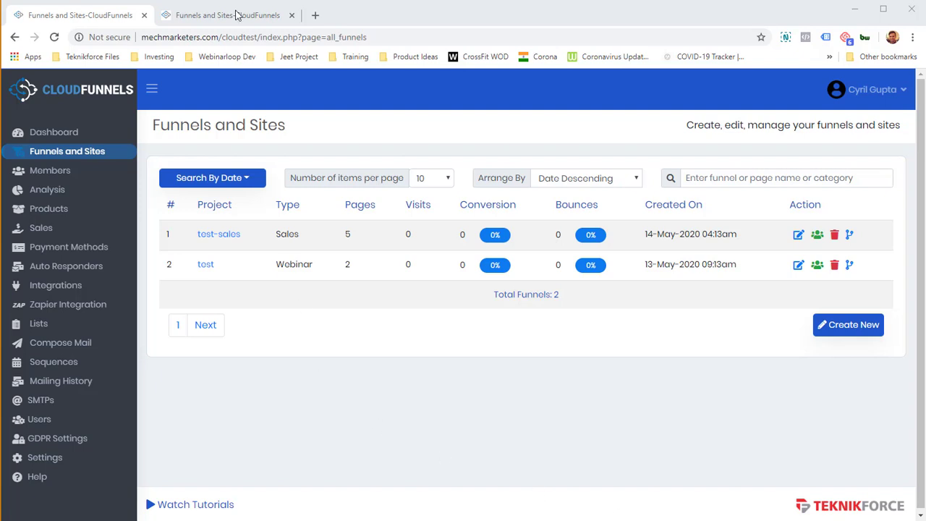
click(199, 16)
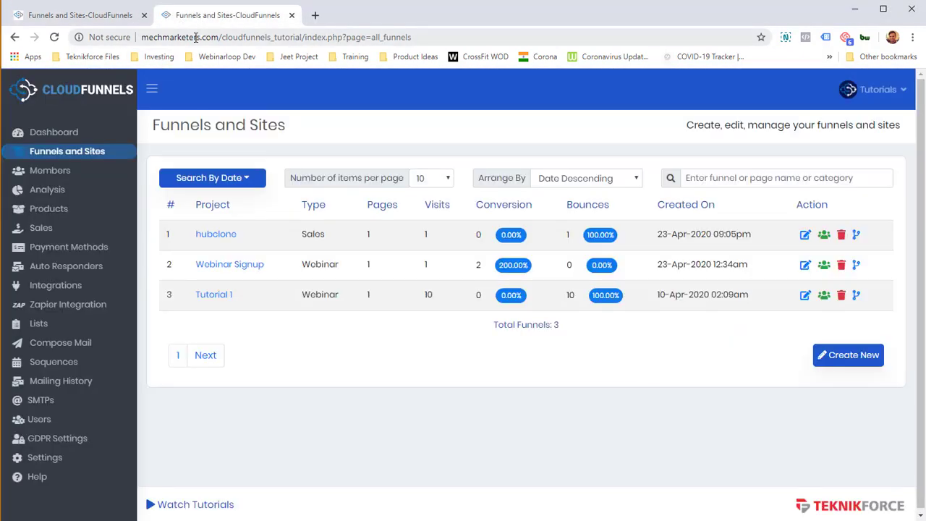
drag(197, 37, 302, 40)
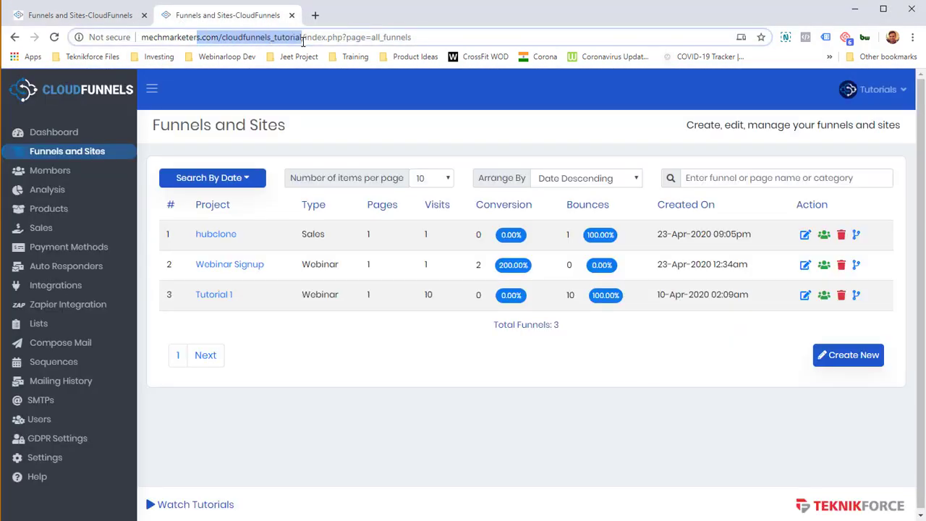
click(100, 16)
double_click(229, 37)
click(232, 22)
click(252, 38)
click(116, 19)
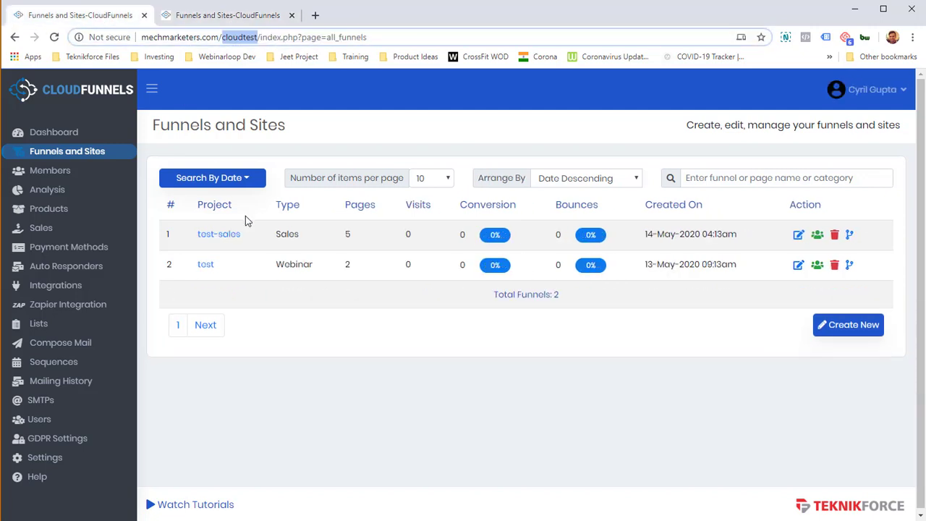
click(232, 16)
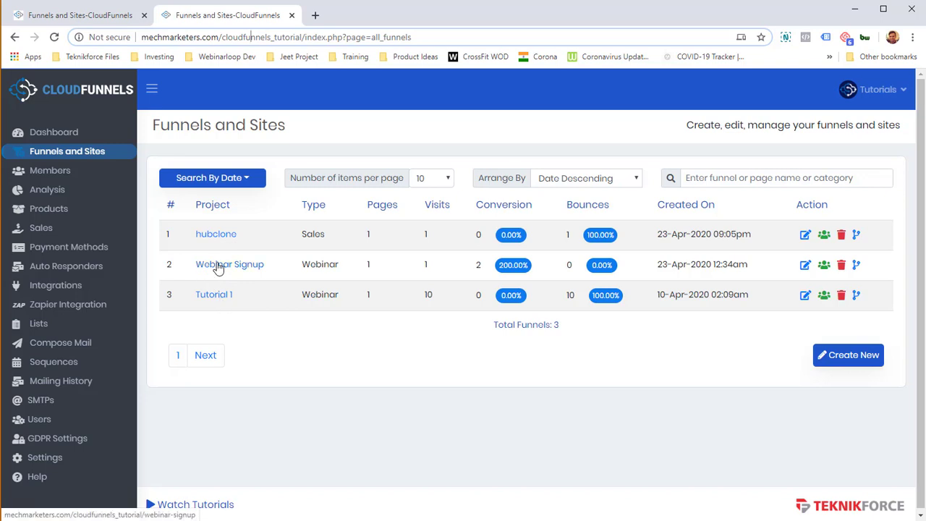
drag(237, 235, 196, 236)
click(112, 18)
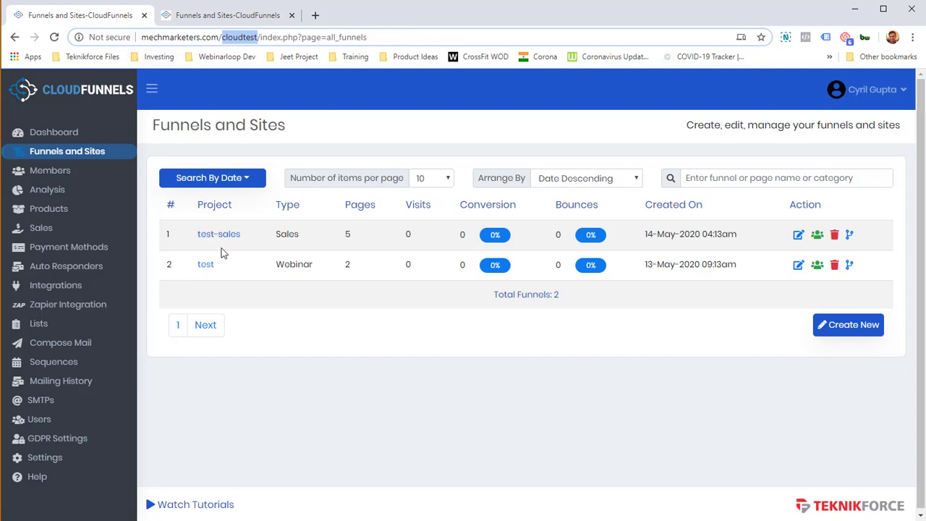
click(240, 16)
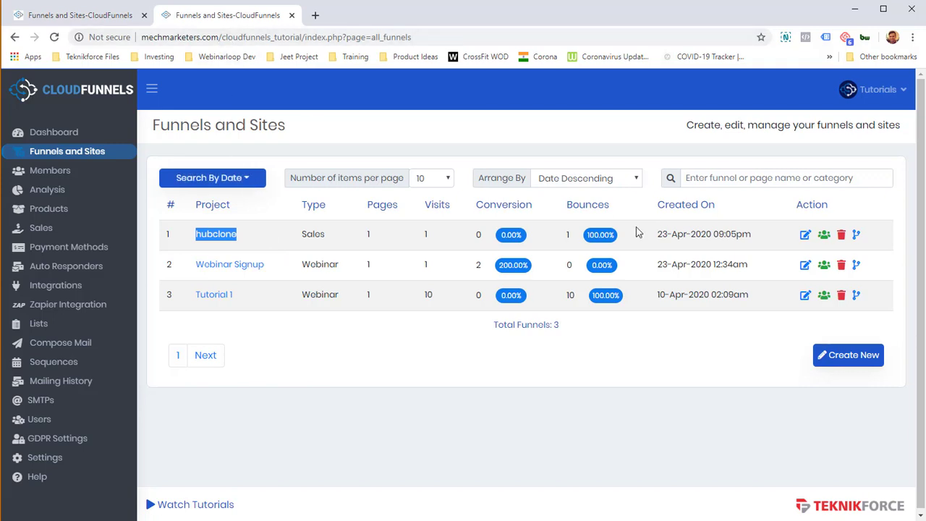
Copy the hubclone funnel's share code and go back to the cloudtest funnel list
click(242, 241)
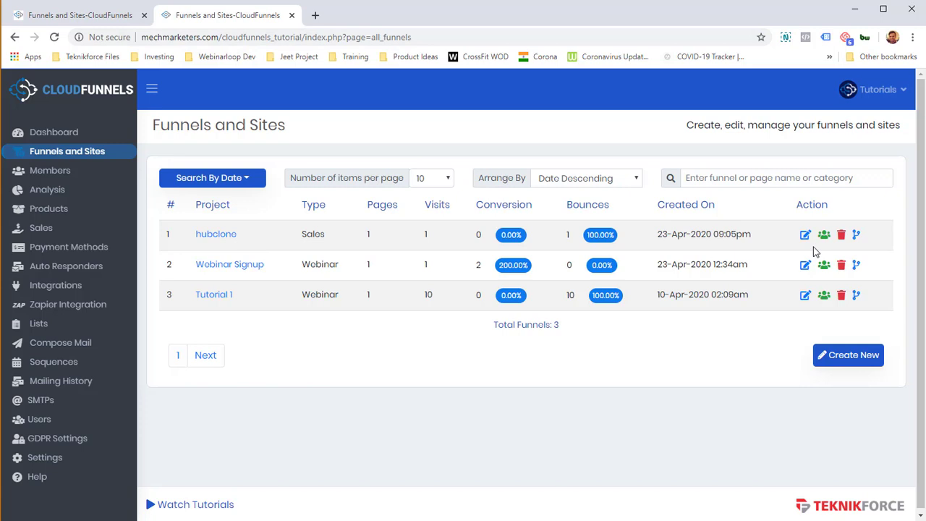
click(857, 237)
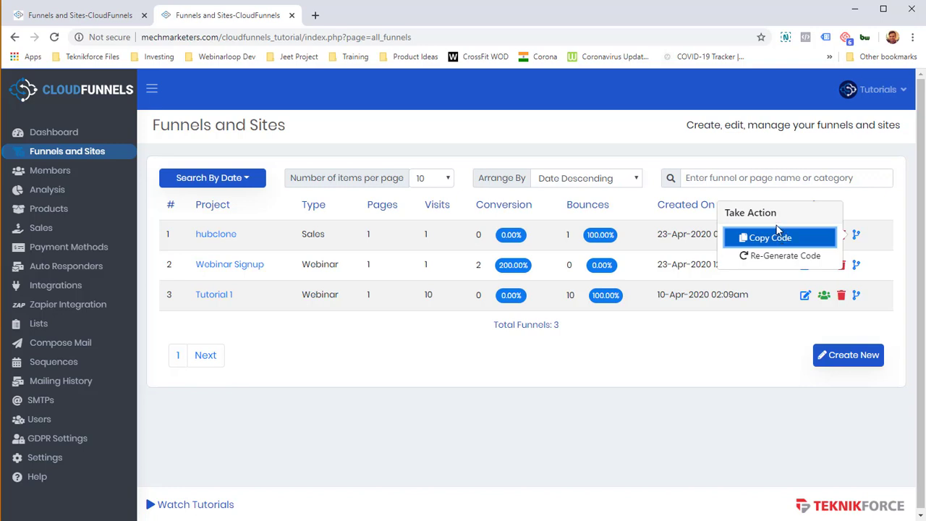
click(783, 239)
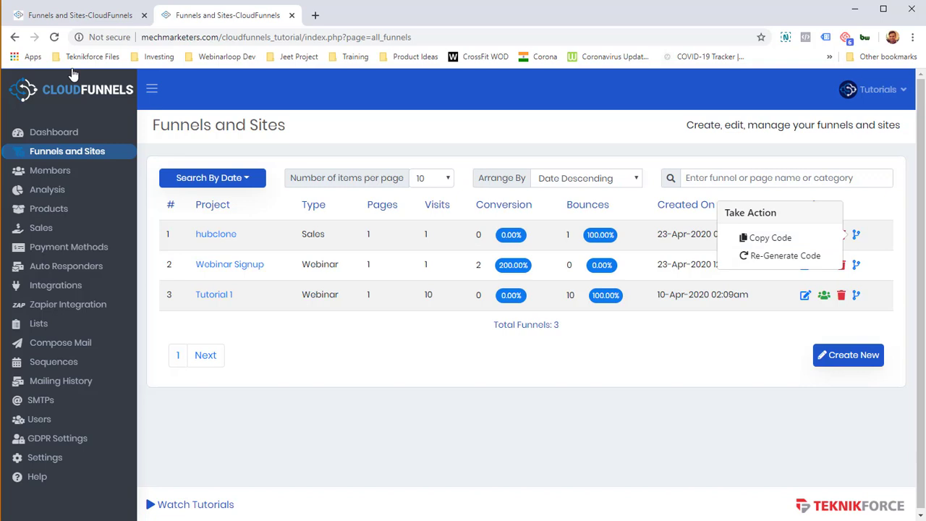
click(81, 16)
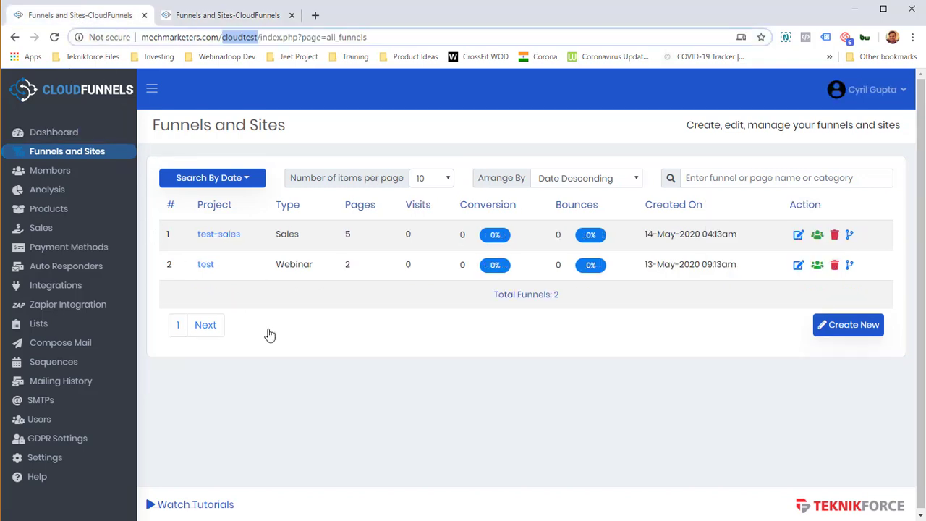
Start a new funnel and name it 'Clone of something'
click(857, 327)
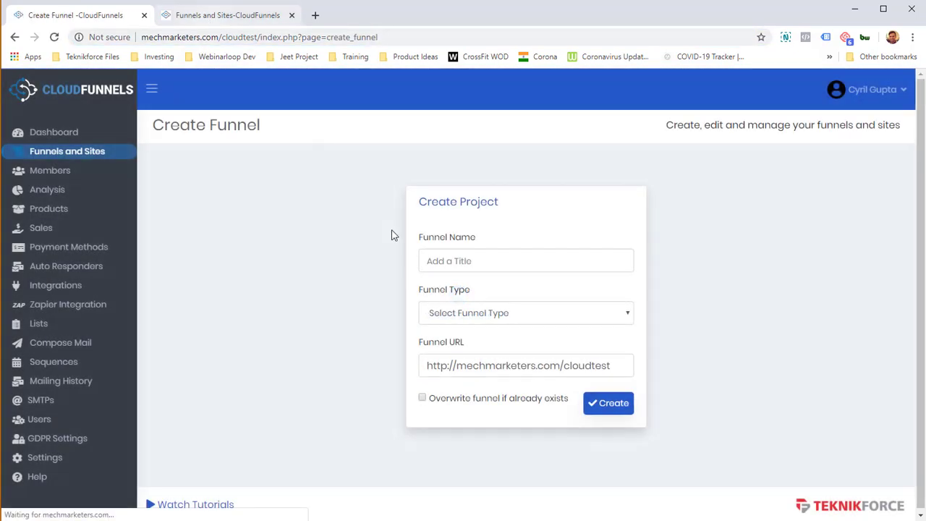
click(273, 21)
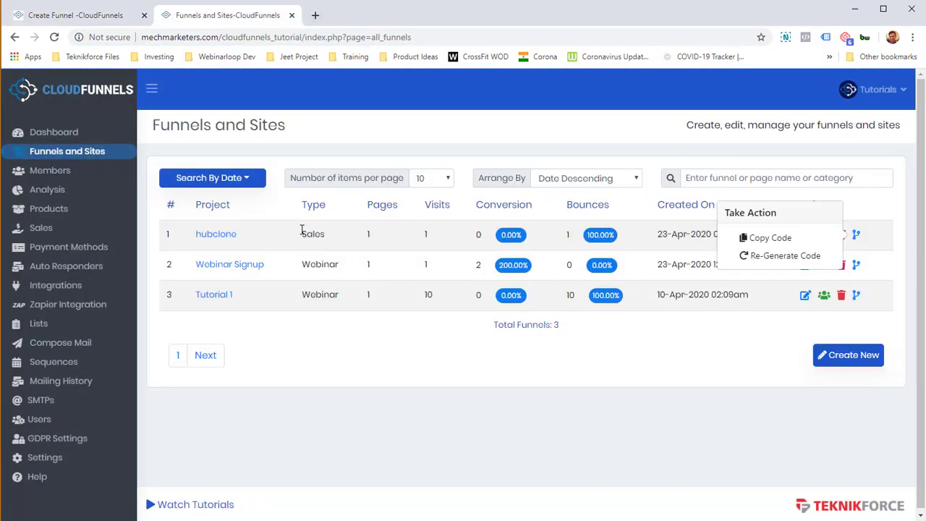
click(91, 20)
click(478, 260)
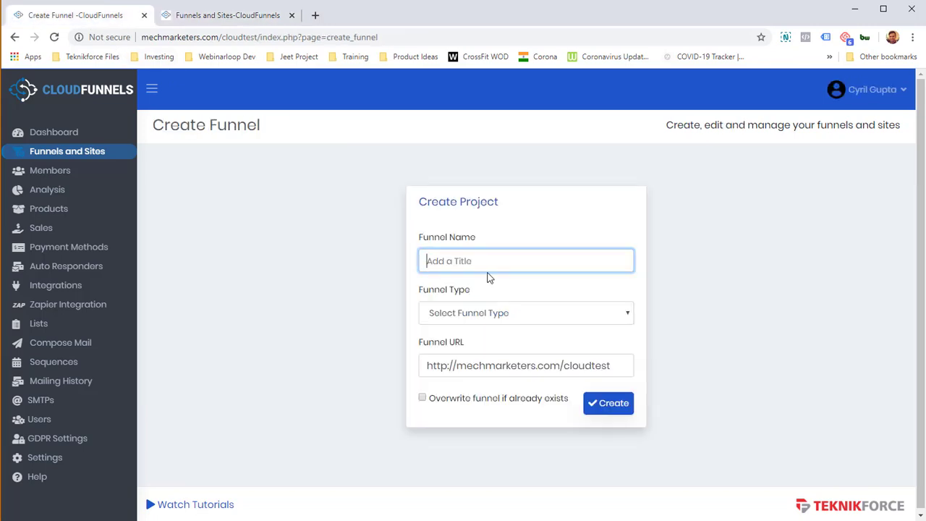
text(Clone of somet)
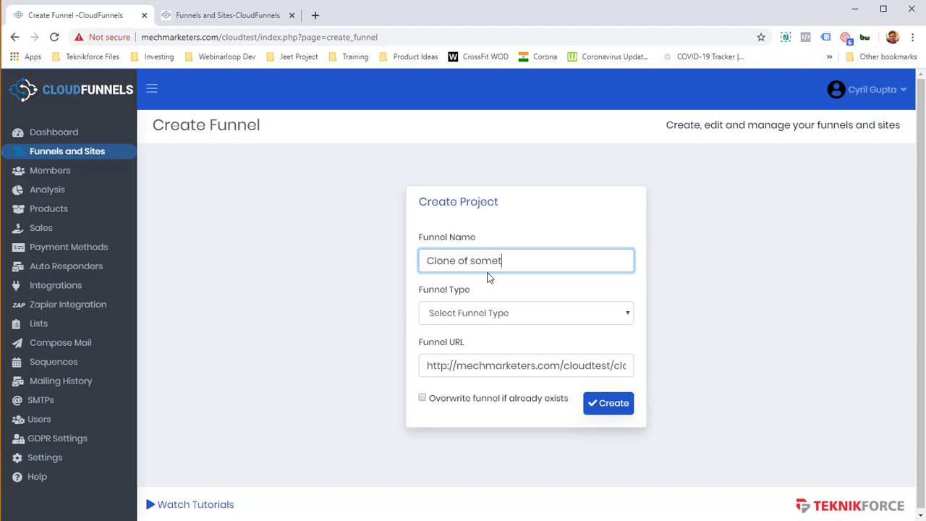
text(hing)
Make it a Sales funnel with overwrite allowed at /clone-of-something, and create it
click(429, 316)
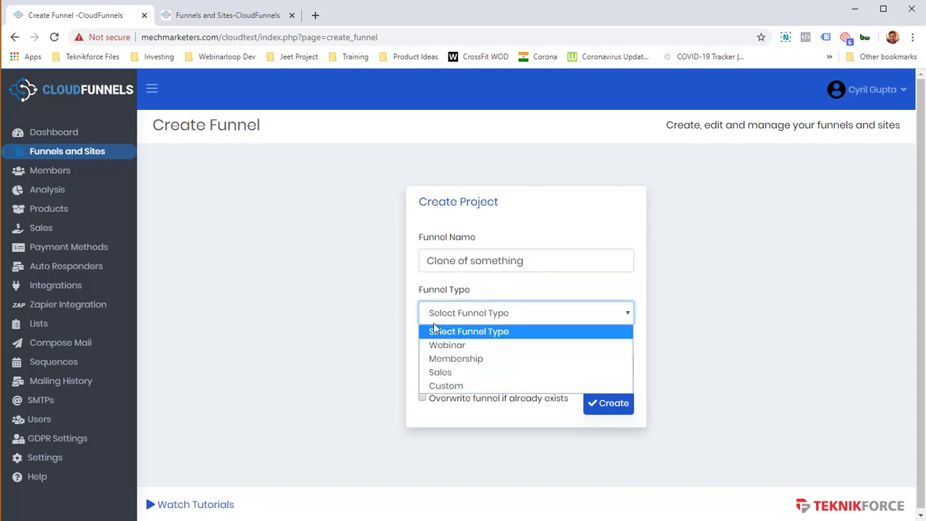
click(451, 372)
click(422, 398)
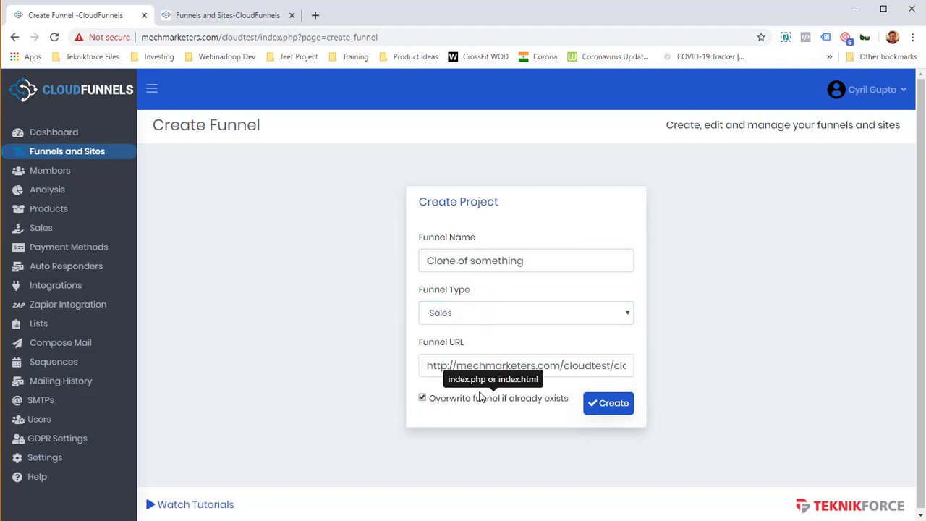
drag(576, 367, 650, 362)
click(528, 371)
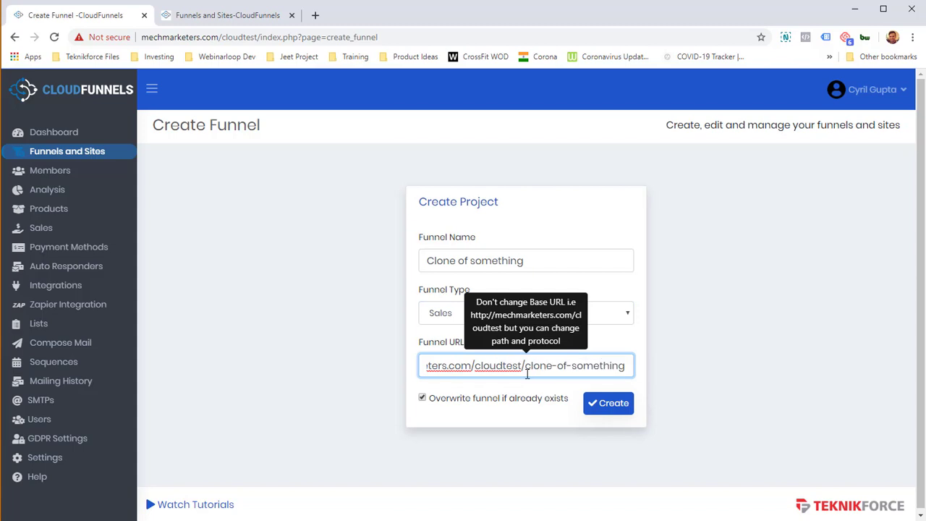
drag(528, 373, 647, 367)
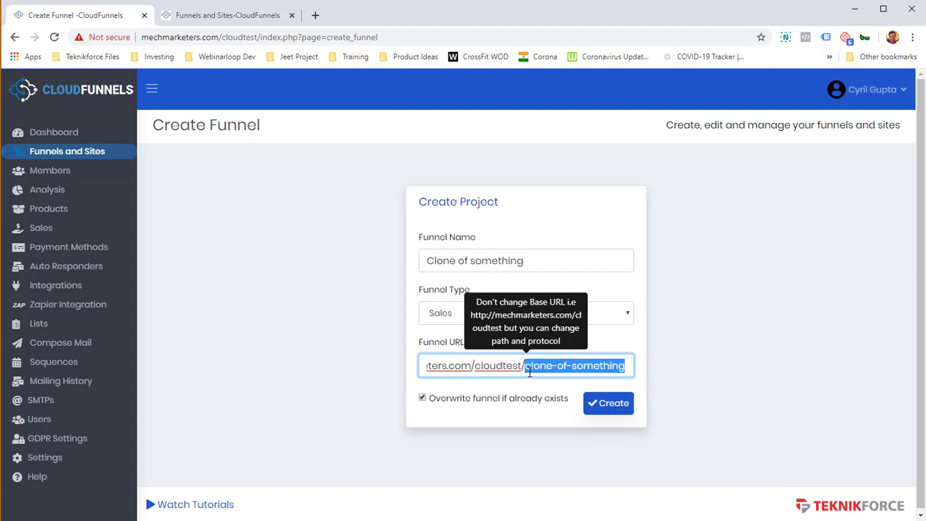
click(605, 406)
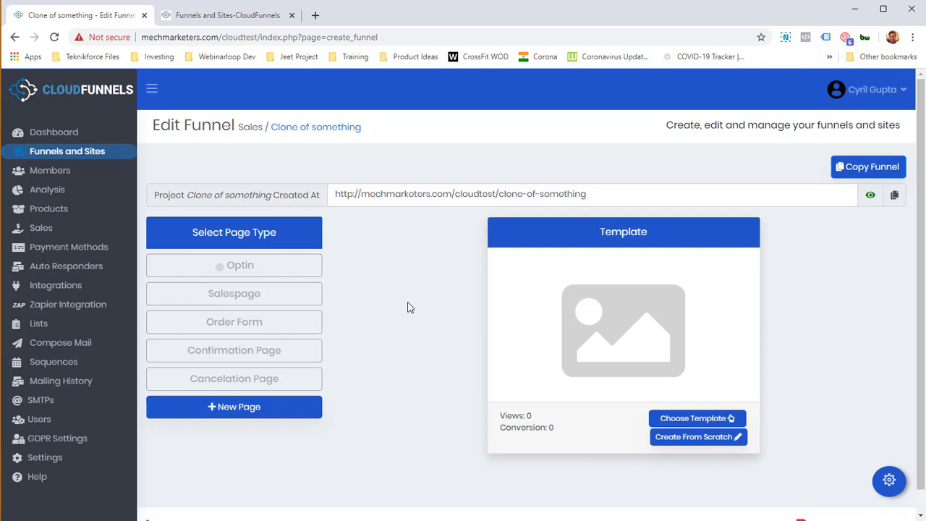
Paste the hubclone share code into the Copy Funnel dialog and start cloning
click(851, 178)
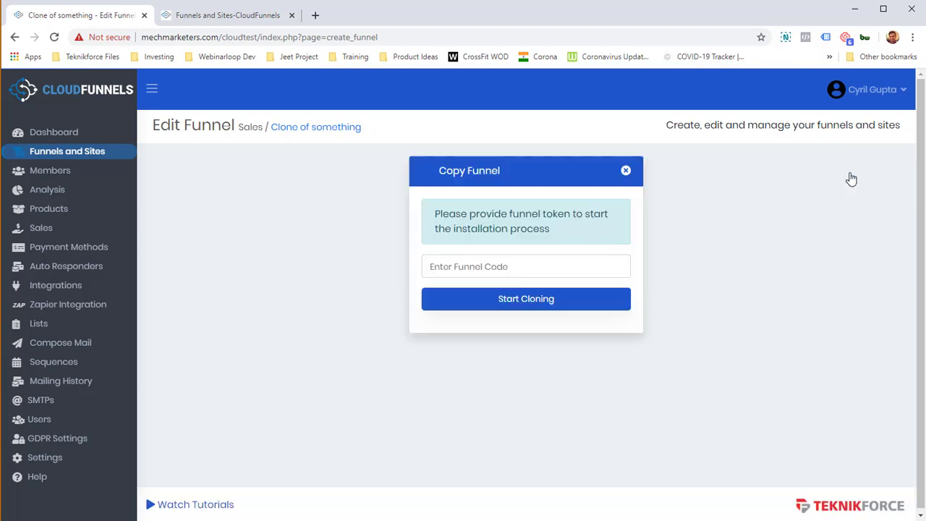
click(478, 273)
key(ctrl+v)
key(ctrl+a)
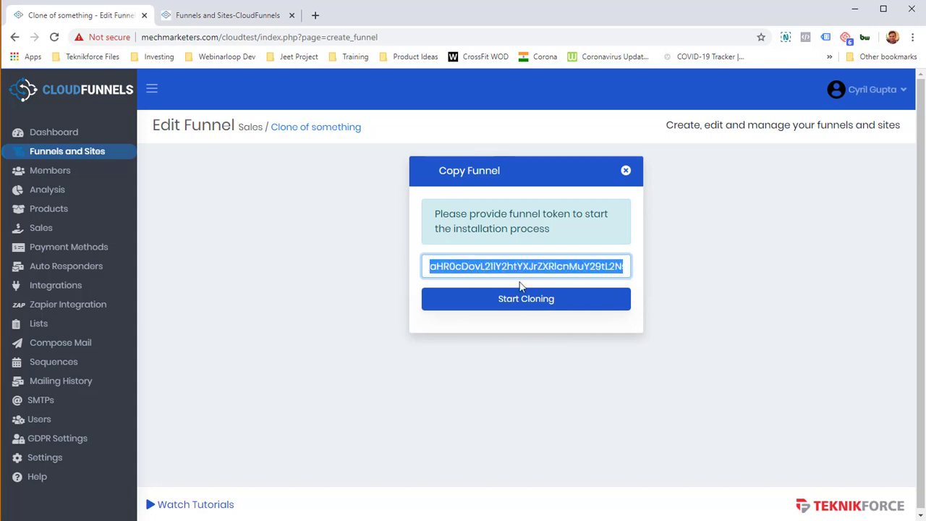
click(559, 301)
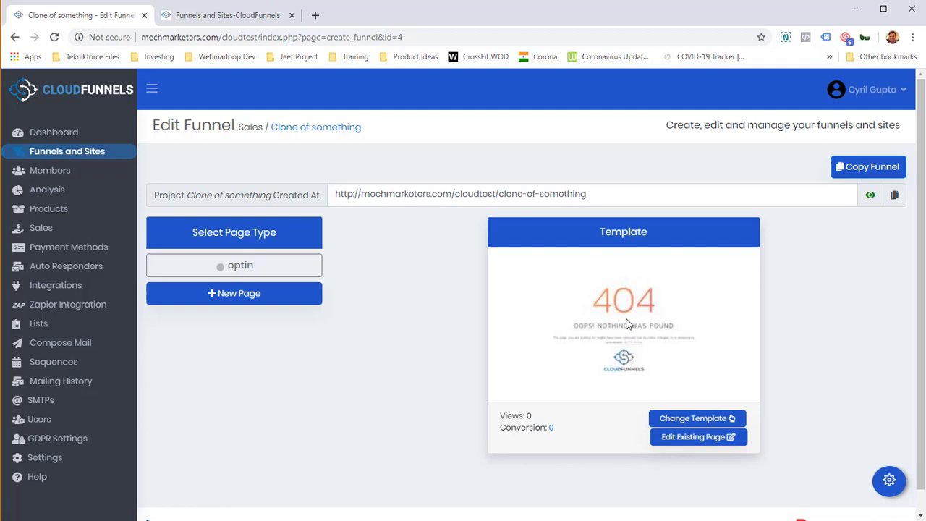
click(679, 420)
Open the cloned optin page in the editor and select its main HubSpot heading
click(693, 439)
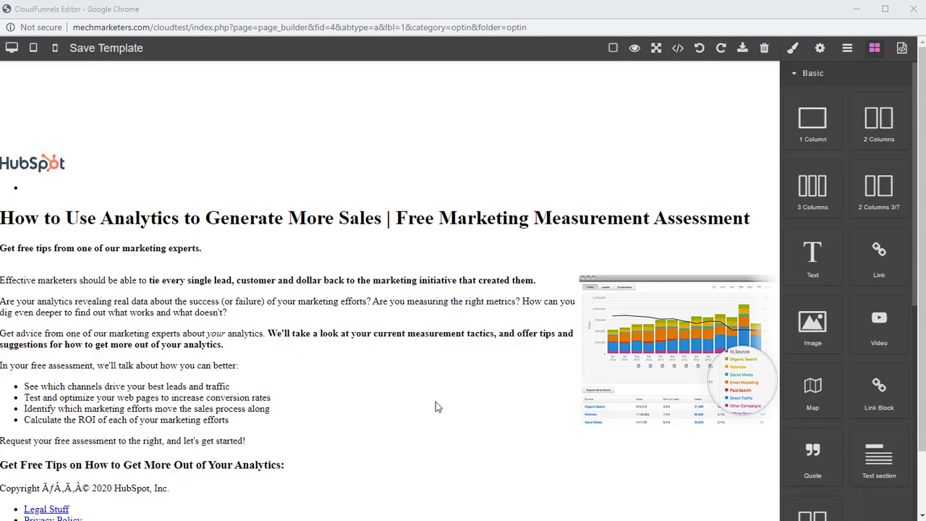
scroll(134, 223, down, 1)
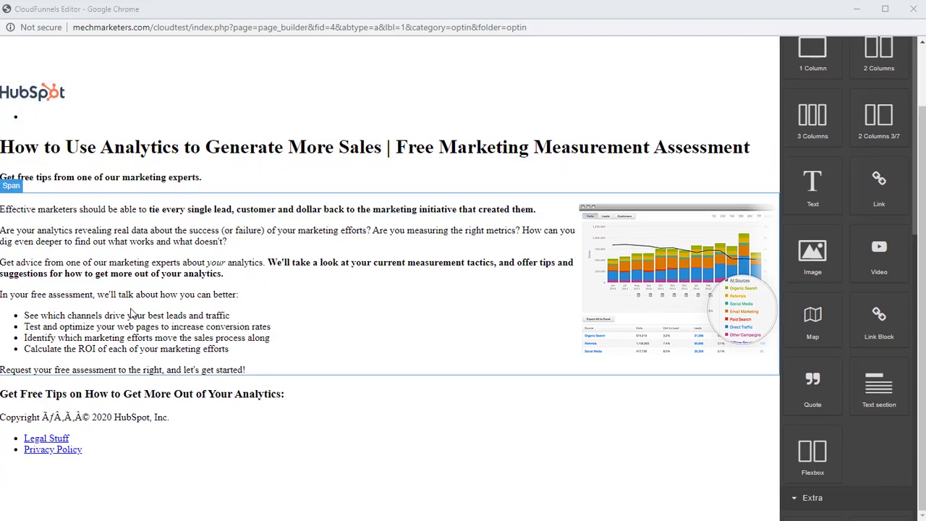
scroll(115, 246, up, 1)
click(118, 219)
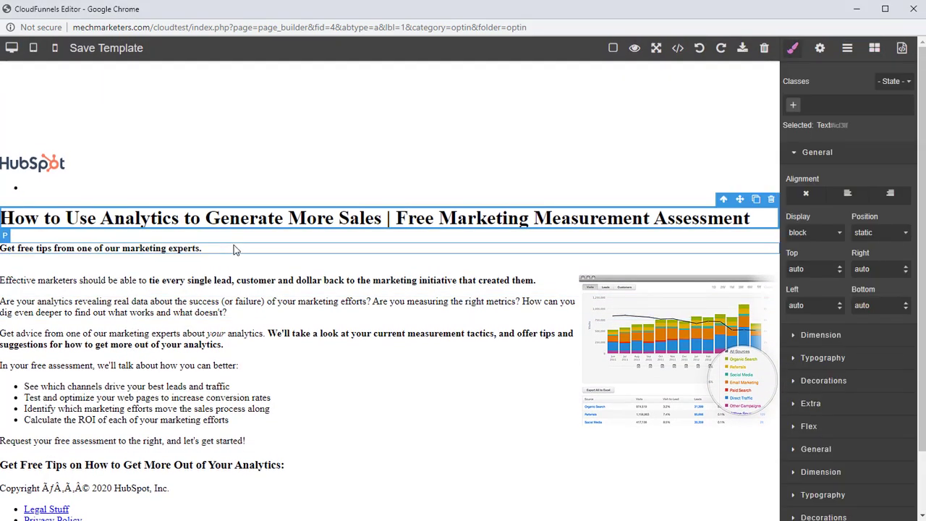
scroll(165, 290, down, 1)
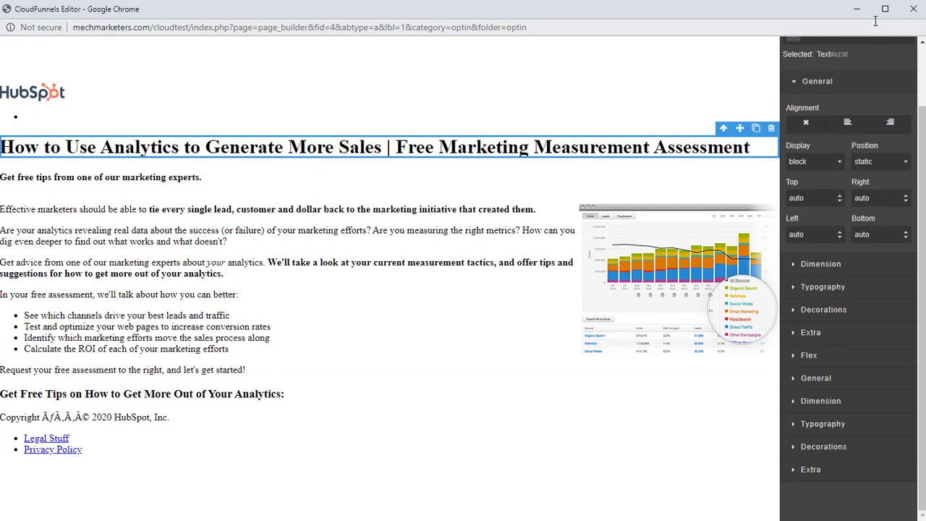
Minimize the editor and return to the Clone of something overview, choosing New Page
click(860, 10)
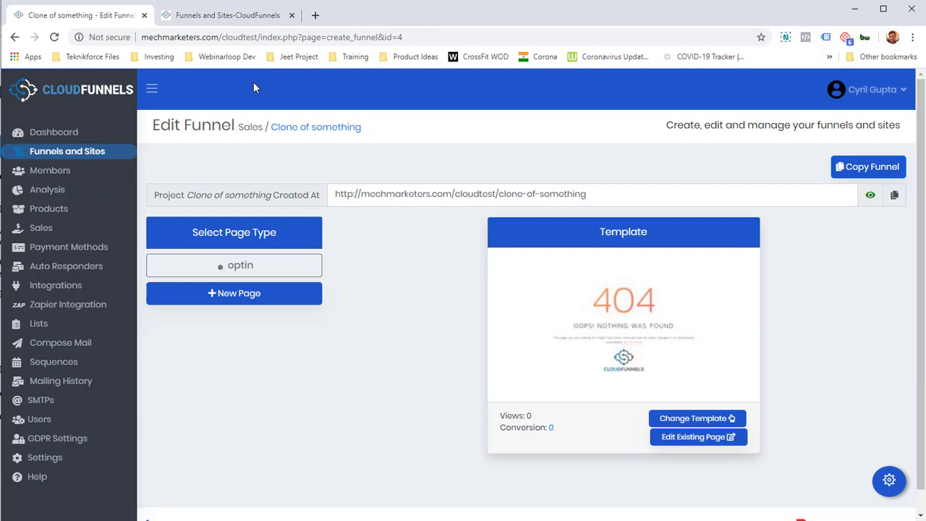
click(232, 15)
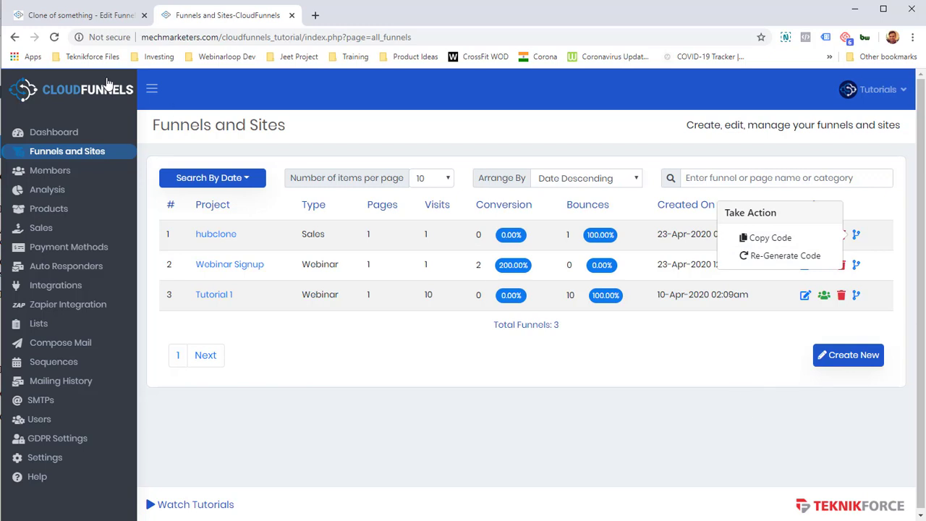
click(80, 15)
click(196, 308)
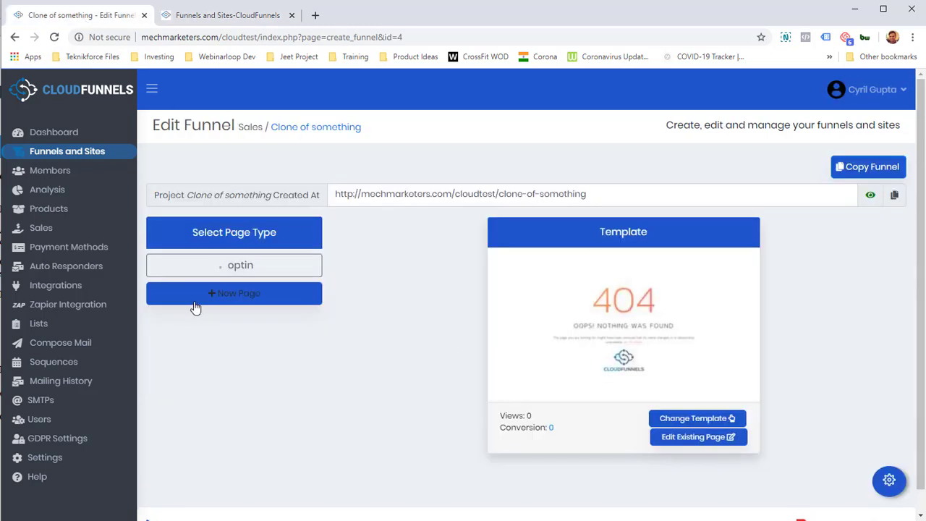